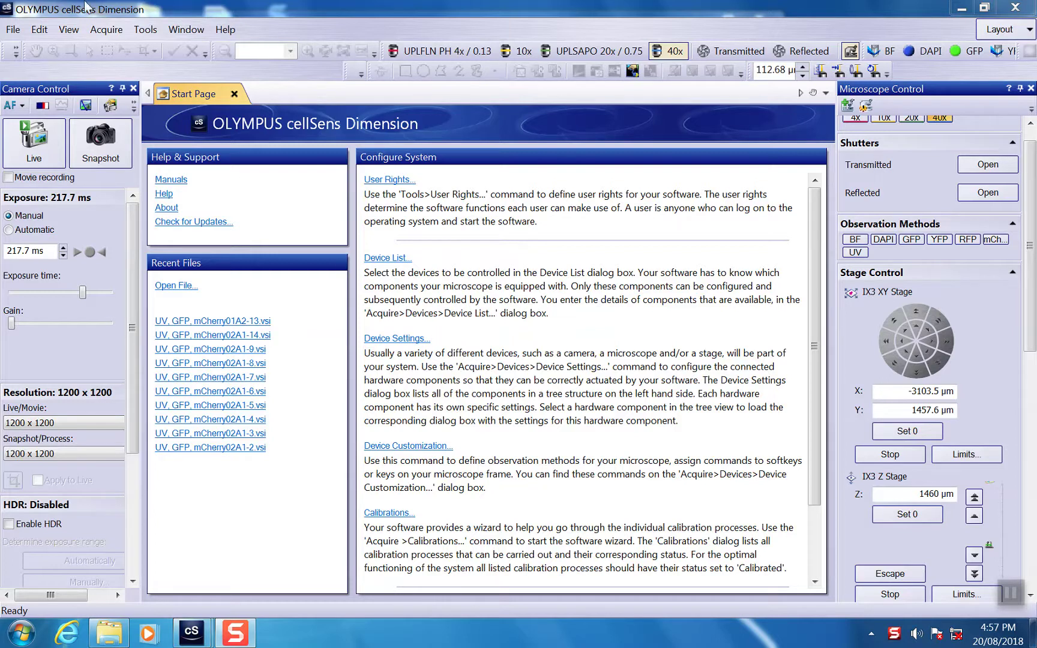
# - Open the Device Settings dialog from the Start Page's Device Settings link
pyautogui.click(106, 29)
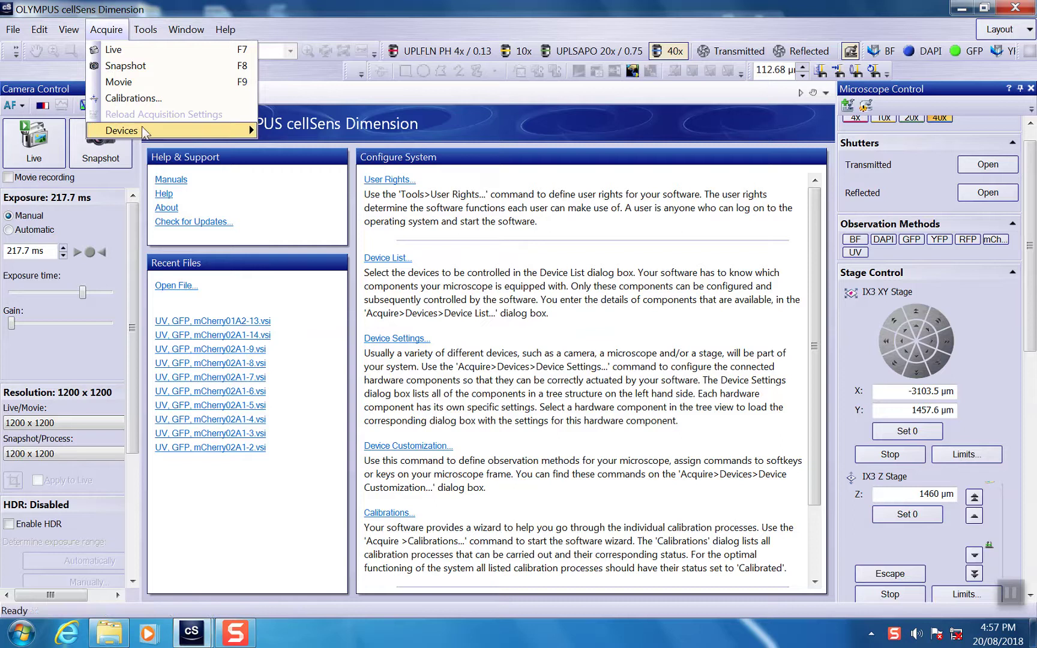
pyautogui.moveTo(180, 131)
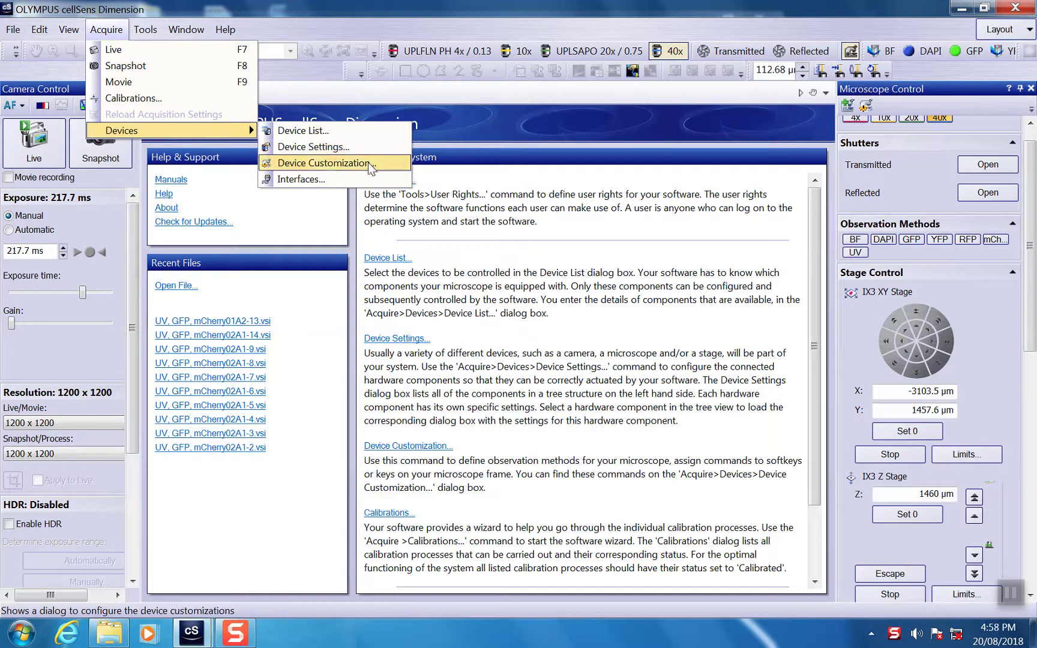
pyautogui.click(433, 379)
pyautogui.click(397, 340)
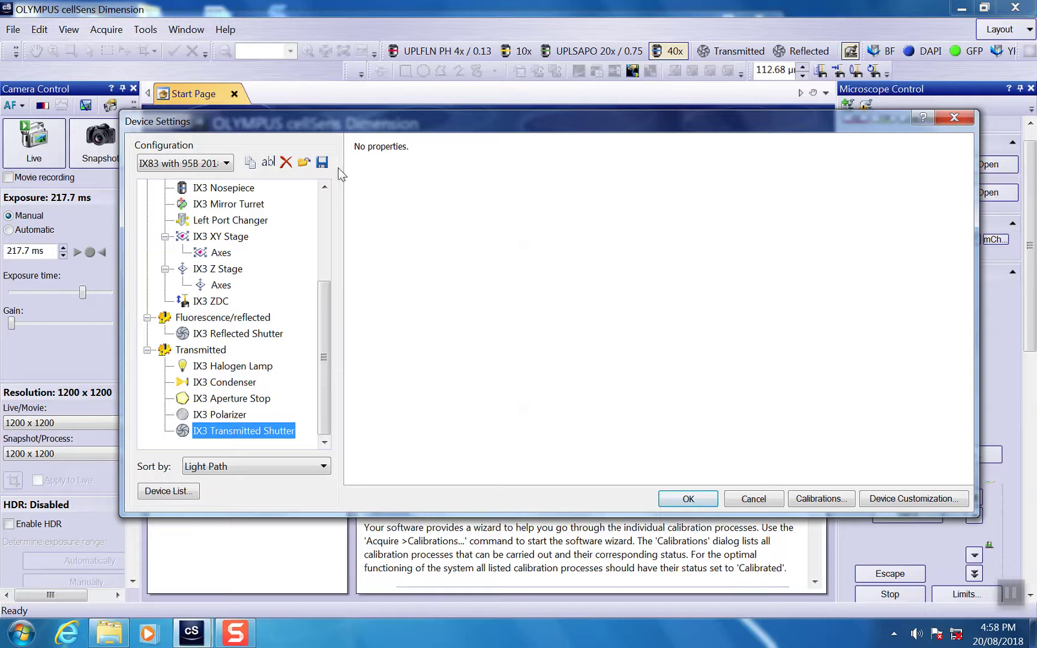
# - Keep the IX83 with 95B 20180616 configuration and scroll the device tree to the top
pyautogui.click(228, 164)
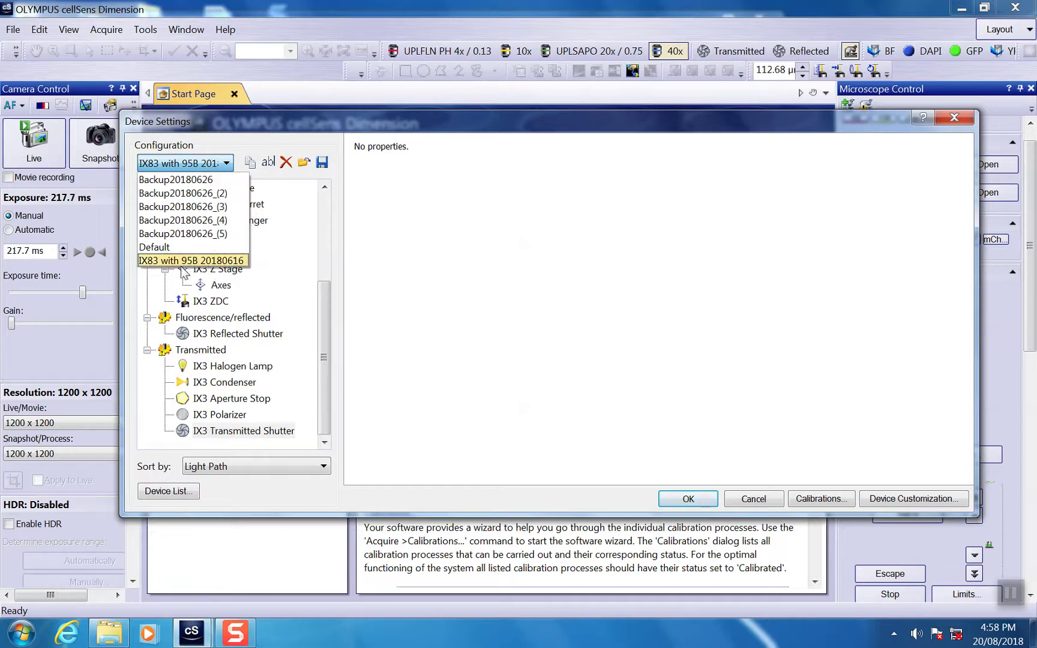
pyautogui.click(279, 120)
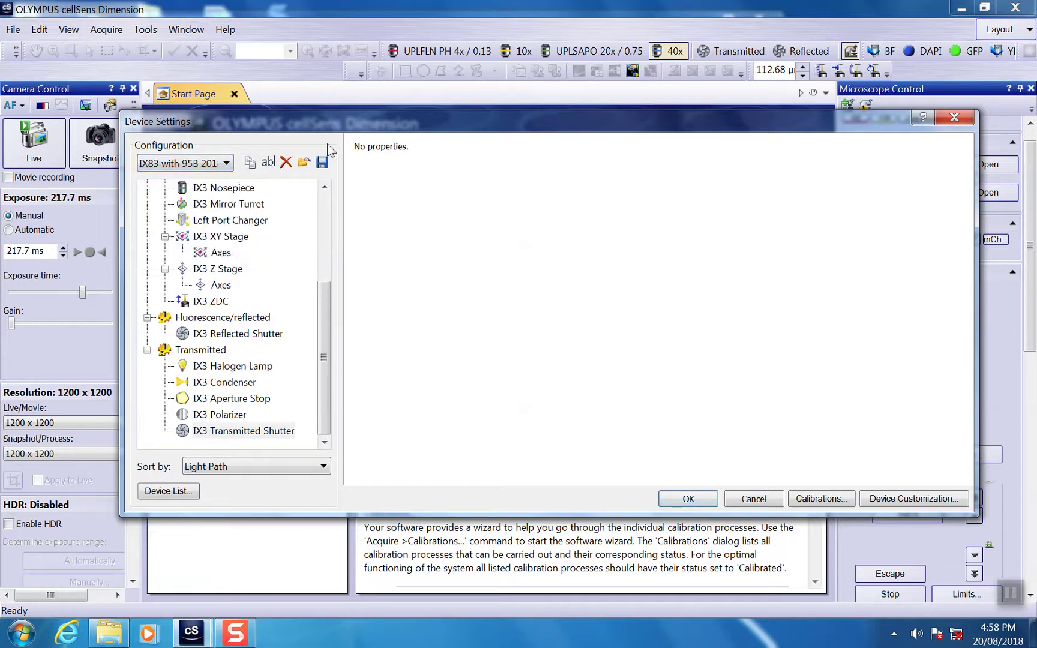
pyautogui.scroll(3, 323, 311)
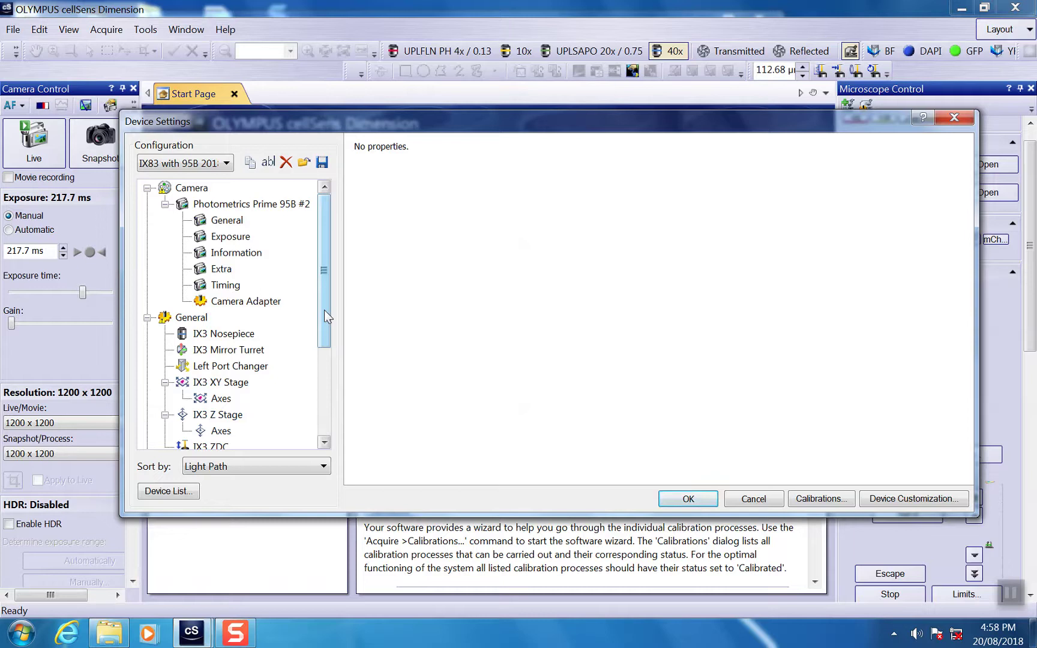
# - Sort the device tree by Unit Type, then switch it back to Light Path order
pyautogui.click(235, 467)
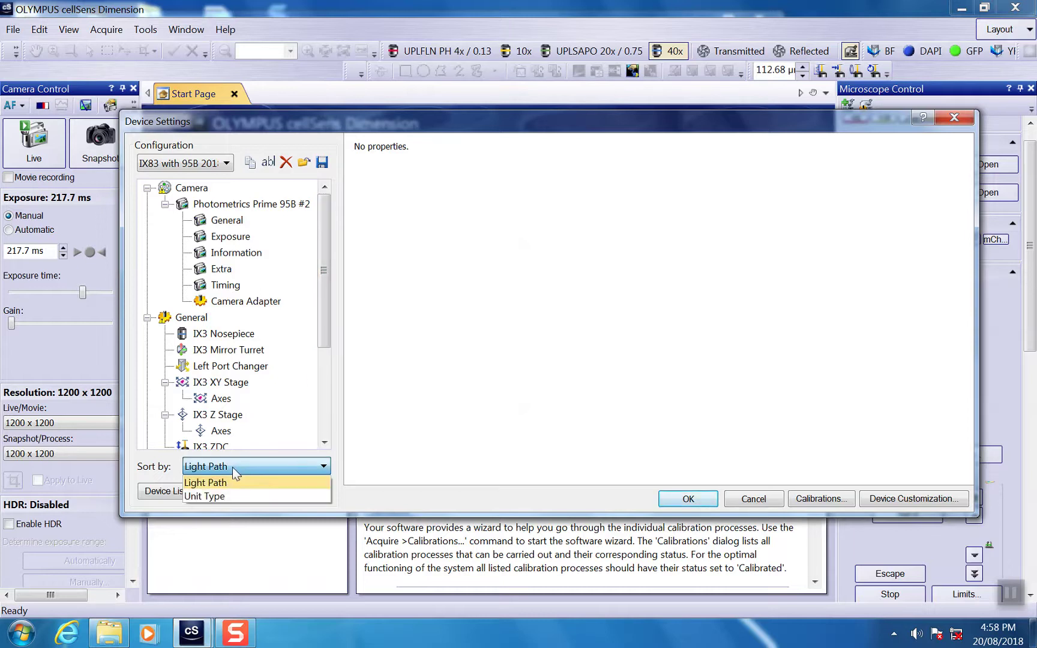
pyautogui.click(207, 496)
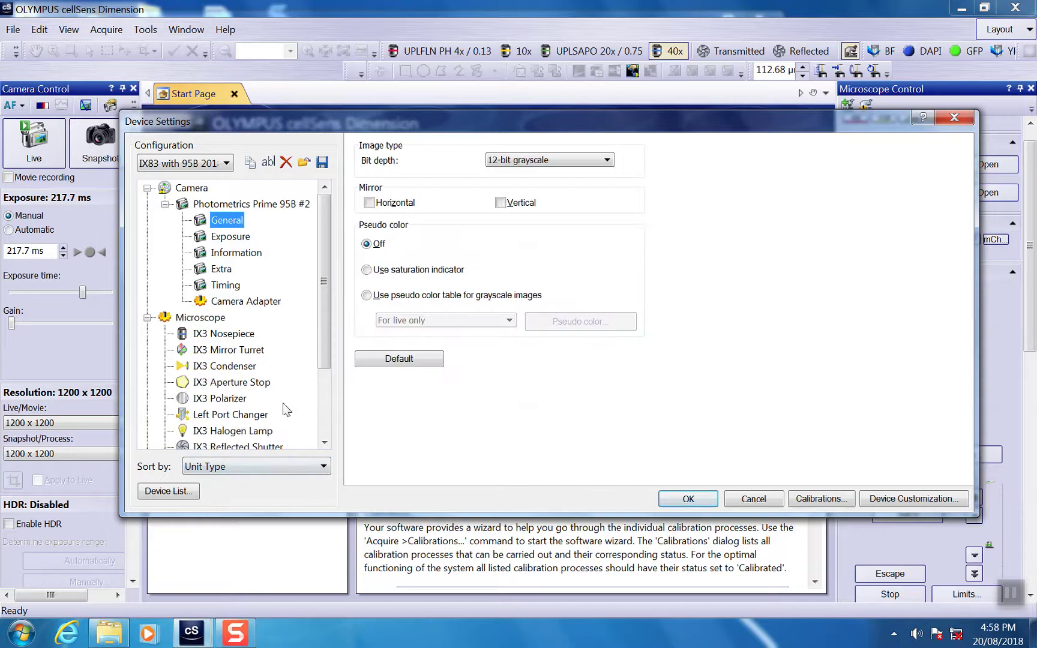
pyautogui.moveTo(326, 337); pyautogui.dragTo(337, 284)
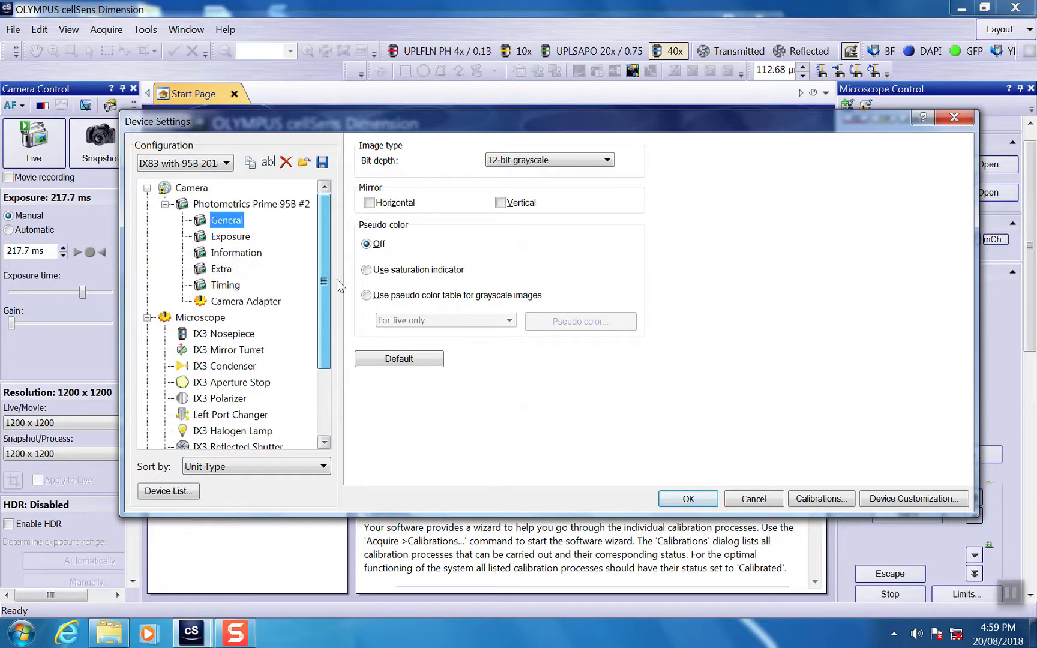
pyautogui.click(289, 469)
pyautogui.click(254, 477)
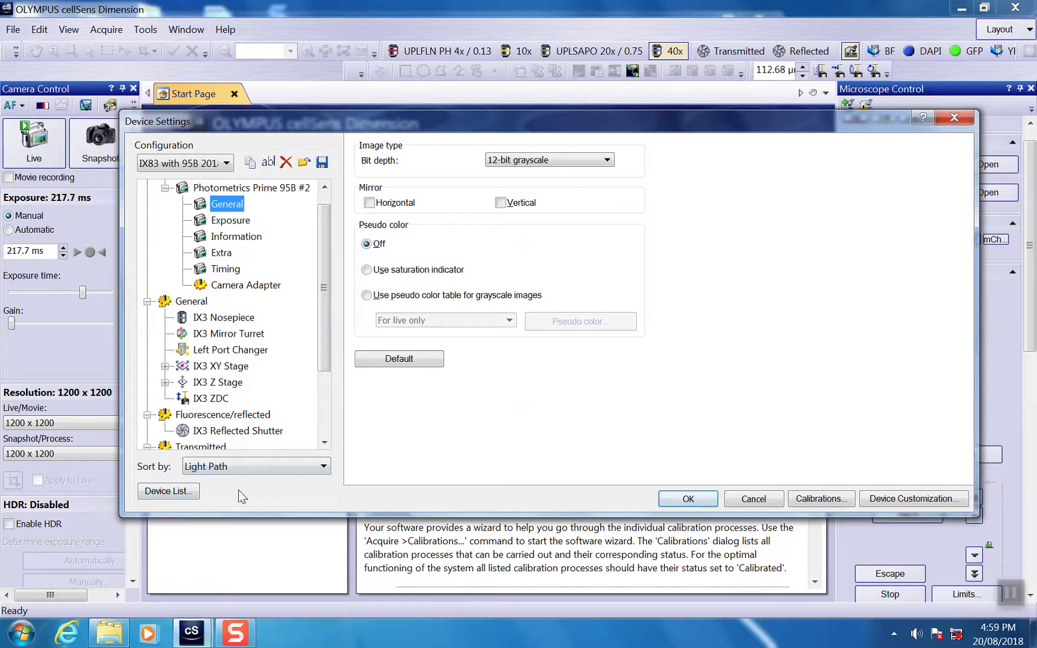
# - Leave the camera bit depth at 12-bit grayscale and show its Exposure settings (5 s manual, 1 s automatic)
pyautogui.moveTo(328, 284); pyautogui.dragTo(189, 187)
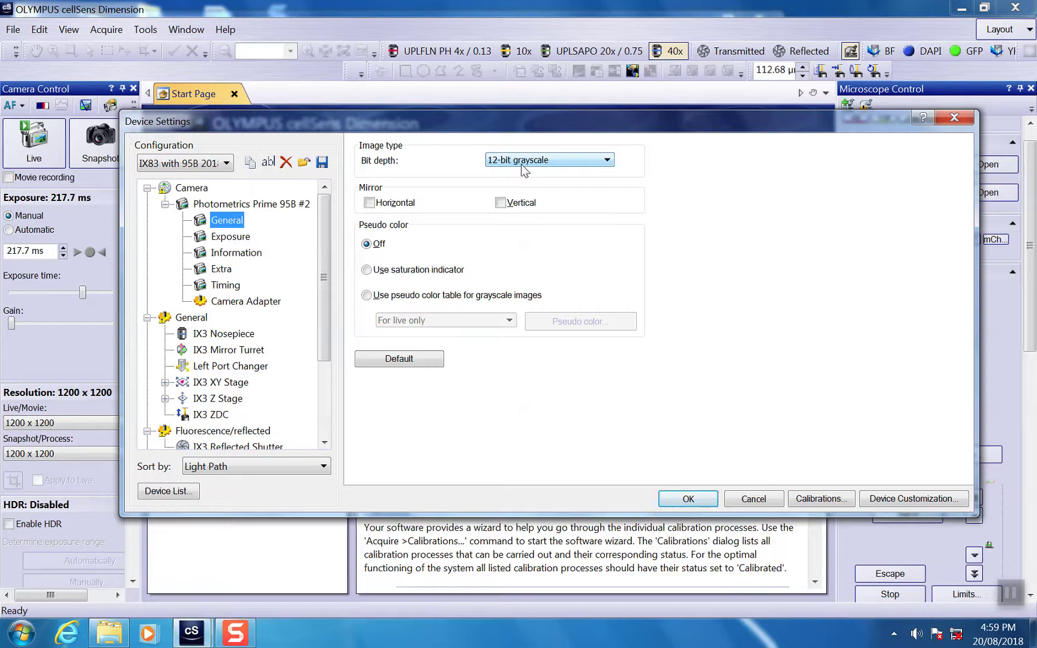
pyautogui.click(581, 161)
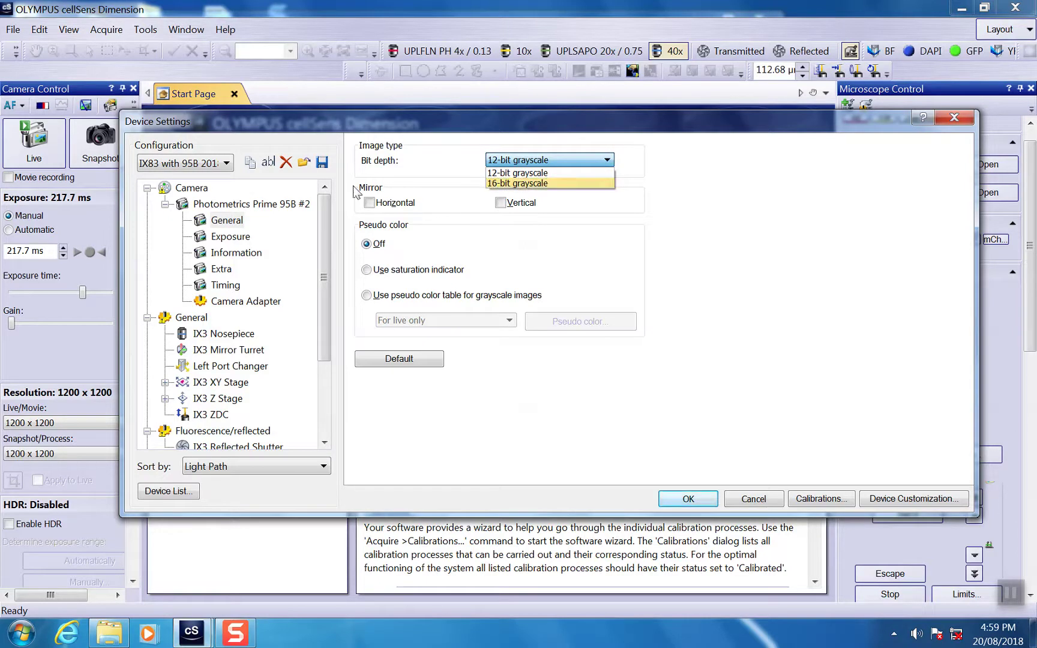
pyautogui.click(409, 164)
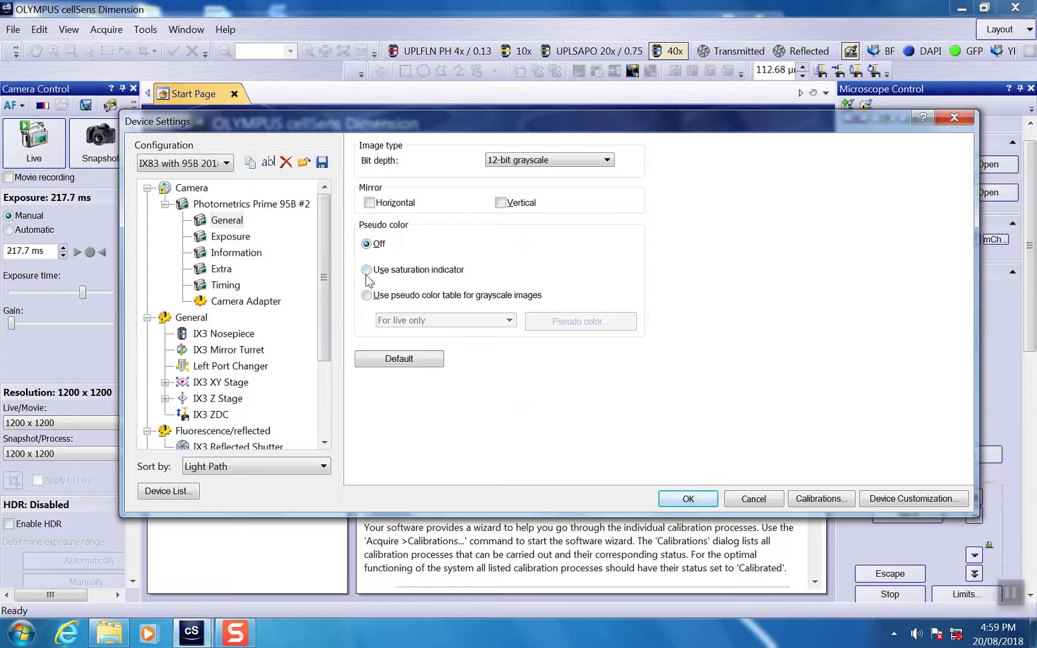
pyautogui.click(231, 237)
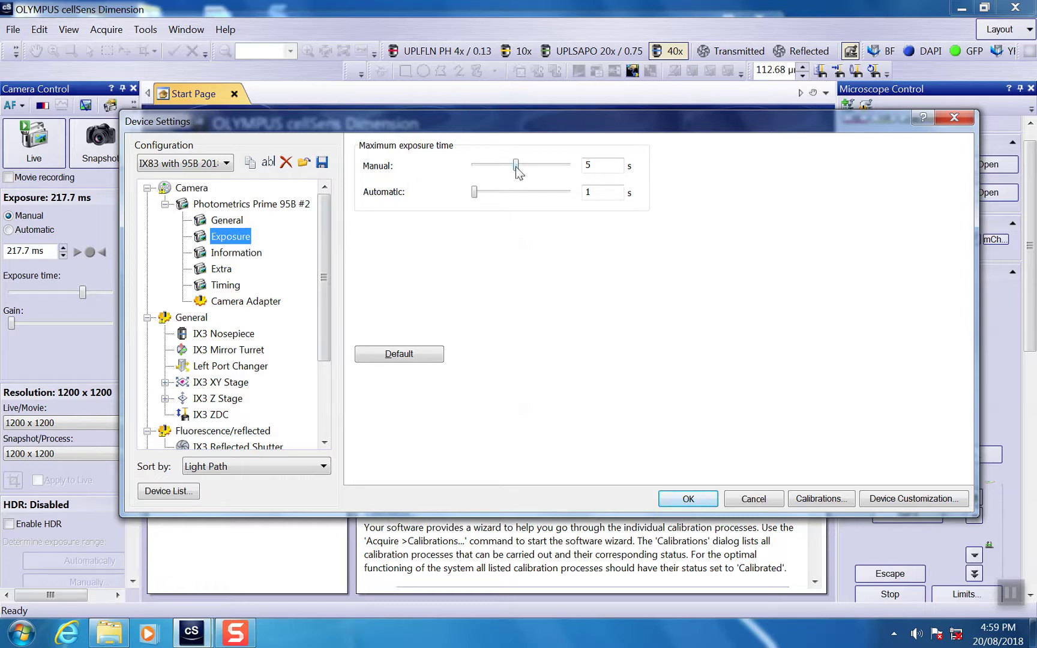
# - Leave manual maximum exposure at 5 s, view camera information, then the Camera Adapter's 1.00x magnification
pyautogui.moveTo(516, 168)
pyautogui.mouseDown()
pyautogui.moveTo(461, 170)
pyautogui.moveTo(513, 173)
pyautogui.mouseUp()
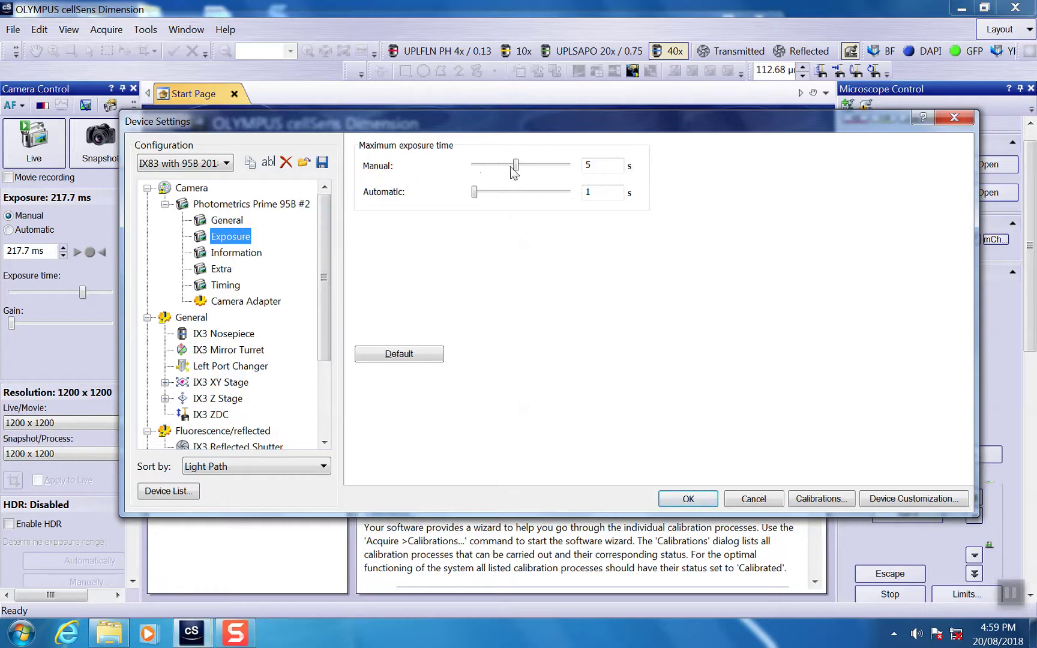
pyautogui.click(233, 258)
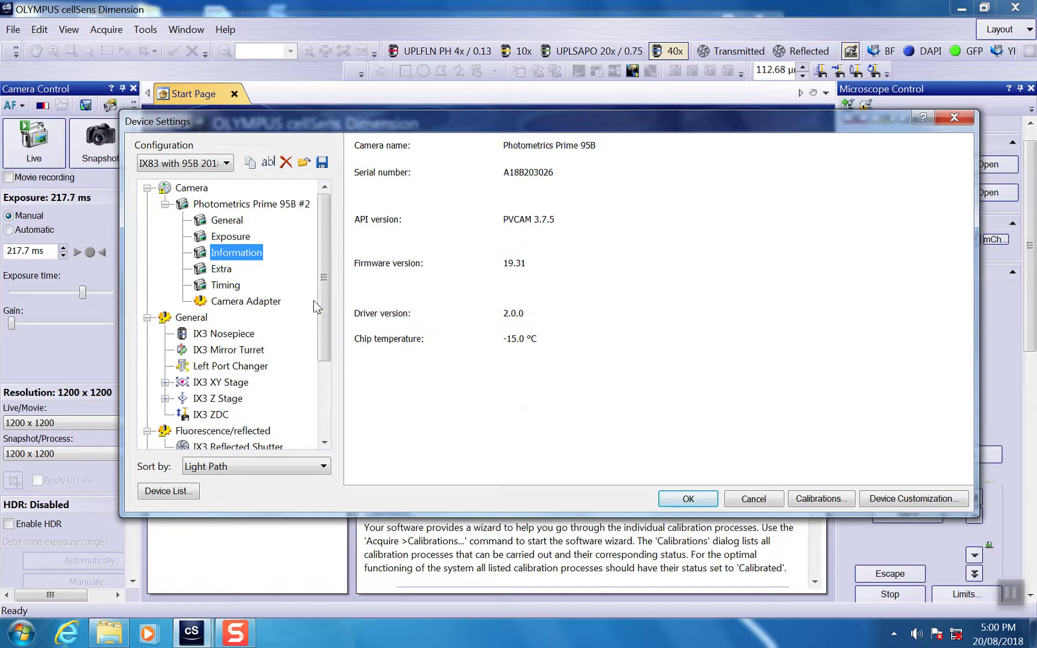
pyautogui.click(255, 301)
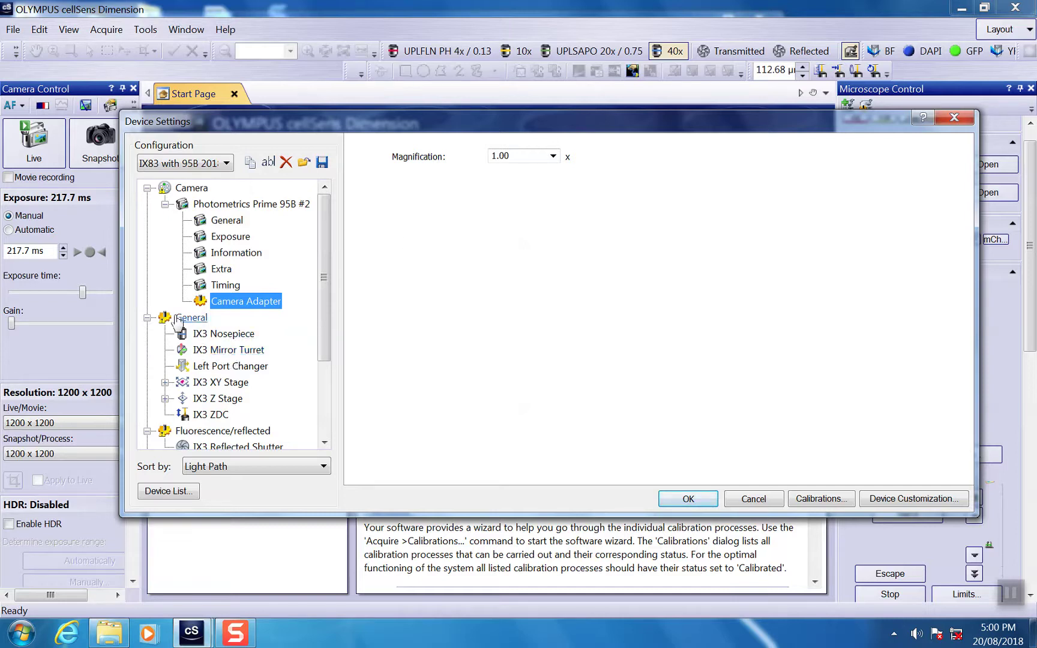
# - Show IX3 Nosepiece objectives 4x, 10x, 20x and 40x with 3000 µm escape distance
pyautogui.click(222, 335)
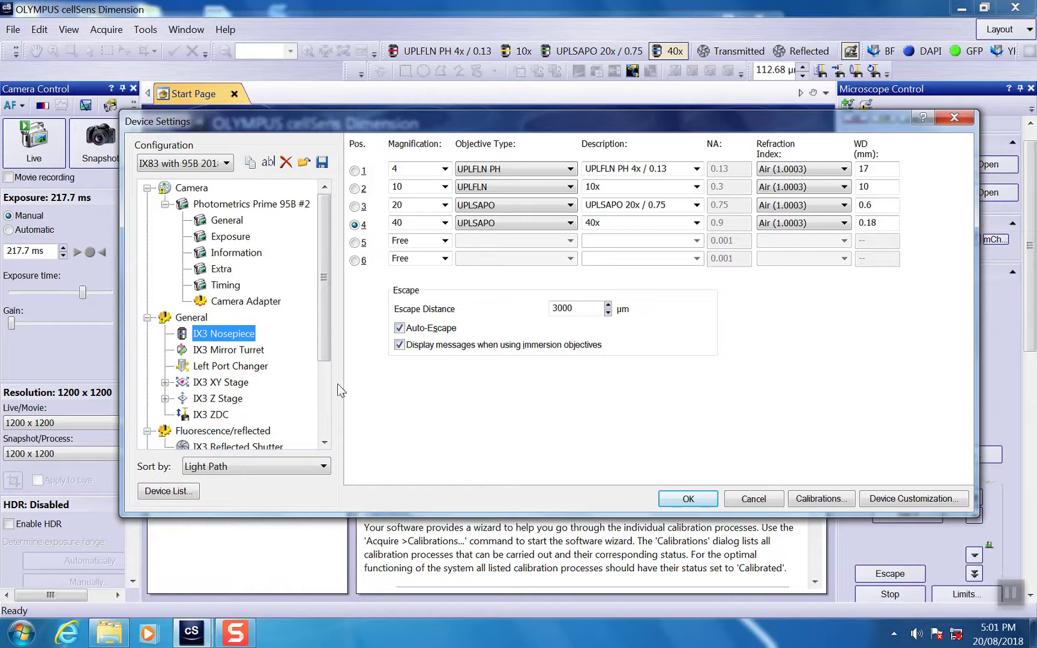
# - Show IX3 Mirror Turret's eight filter cubes, IX3-FBVWXL through IX3-FUWXL
pyautogui.click(232, 353)
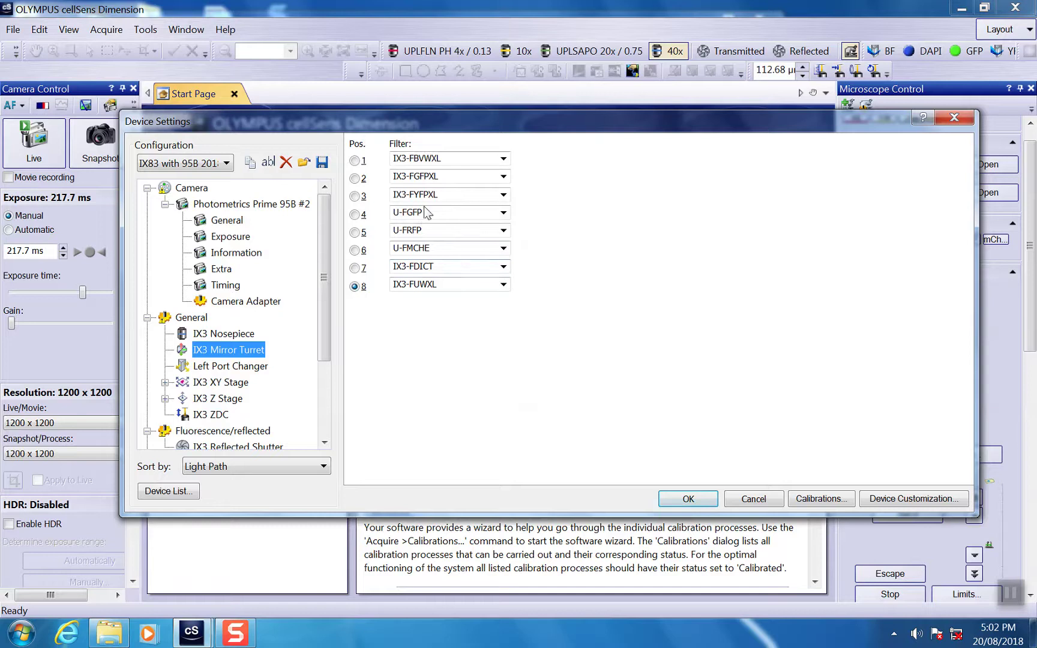
pyautogui.moveTo(321, 327); pyautogui.dragTo(315, 360)
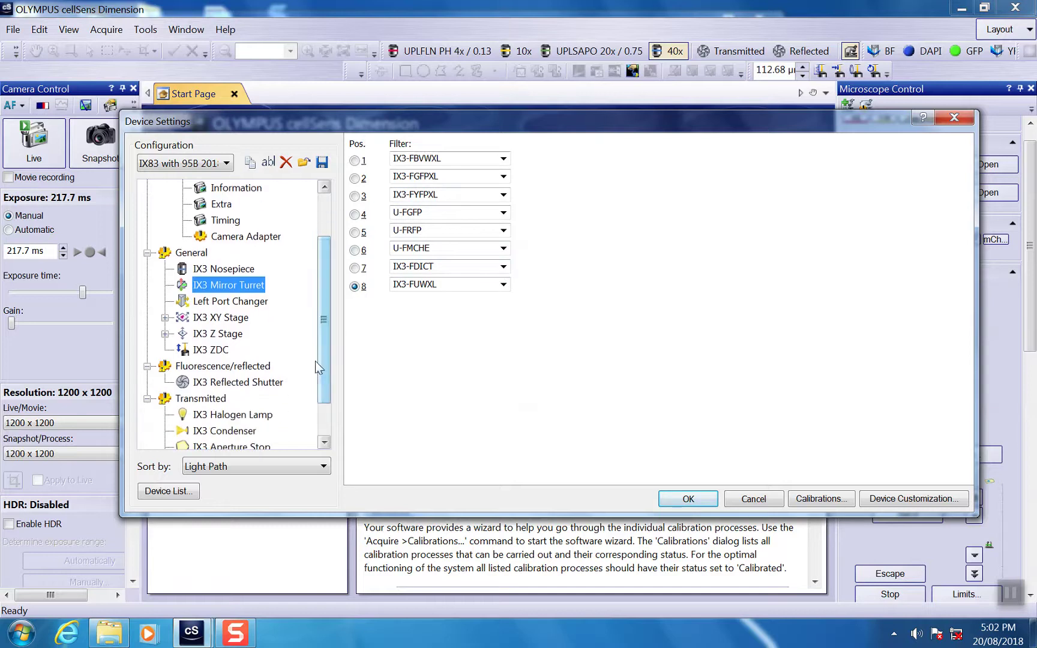
# - Check Left Port Changer and XY stage axes, then Z stage axes (0.000–4032.370 µm, 200 µm/s)
pyautogui.click(219, 306)
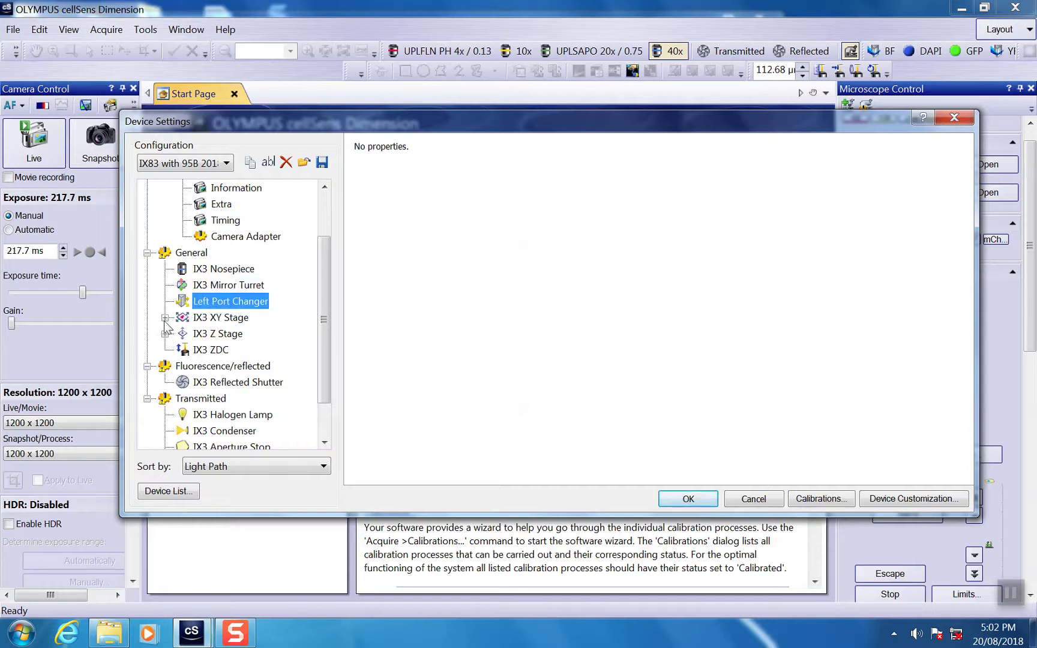
pyautogui.click(164, 317)
pyautogui.click(221, 333)
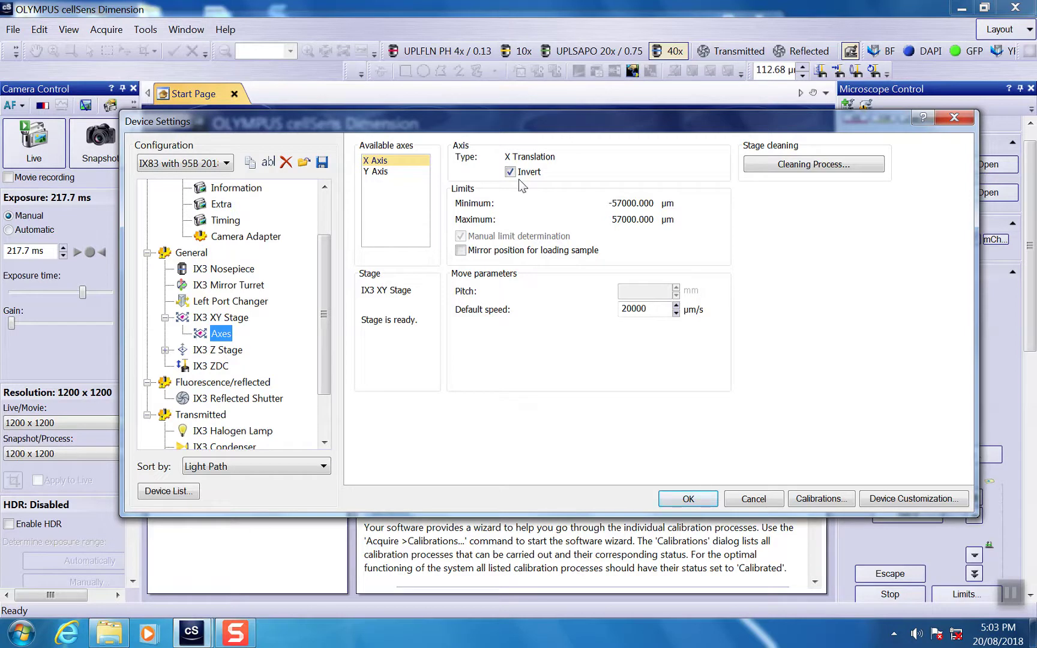
pyautogui.click(204, 354)
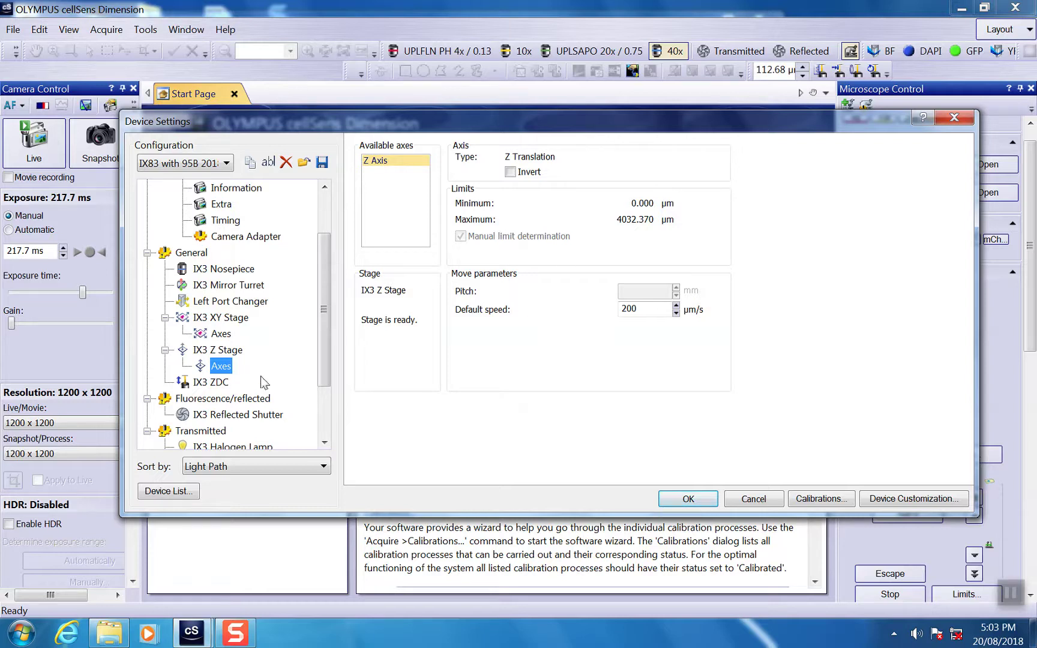
# - Review the IX3 ZDC search ranges, then select IX3 Reflected Shutter, which has no properties
pyautogui.click(204, 383)
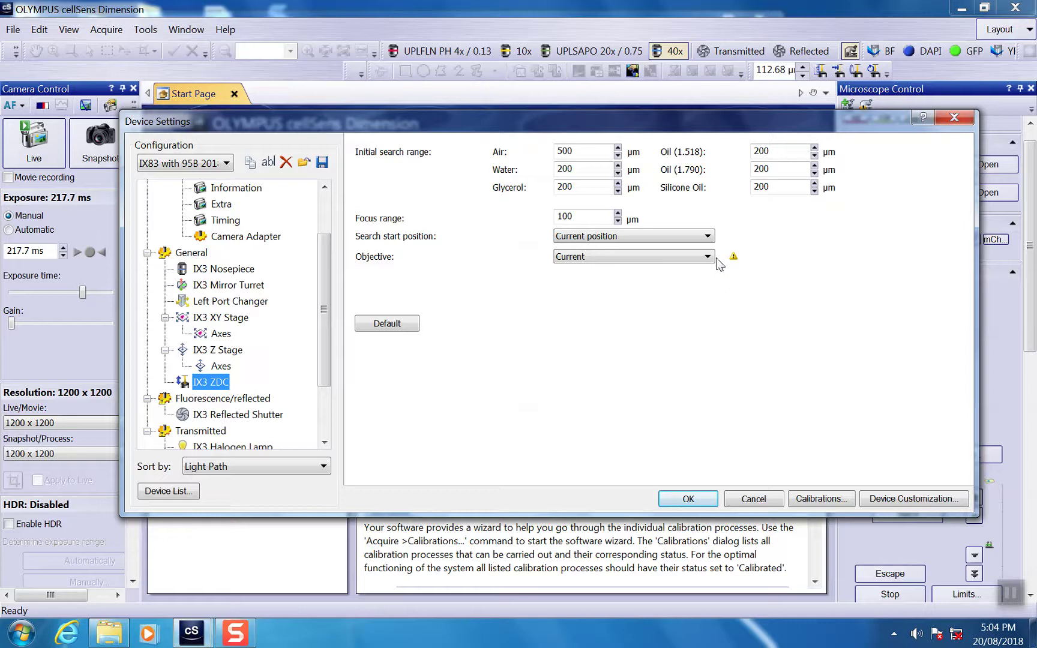
pyautogui.scroll(-2, 321, 387)
pyautogui.click(212, 351)
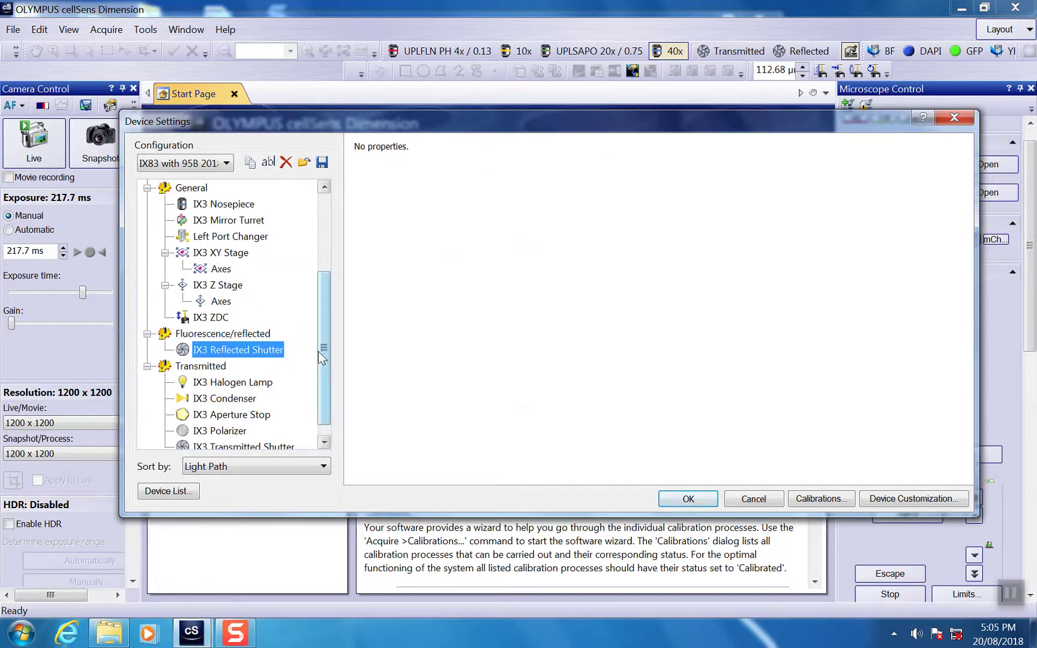
# - View the IX3 Halogen Lamp settings, then the IX3 Condenser's seven positions
pyautogui.scroll(-1, 325, 380)
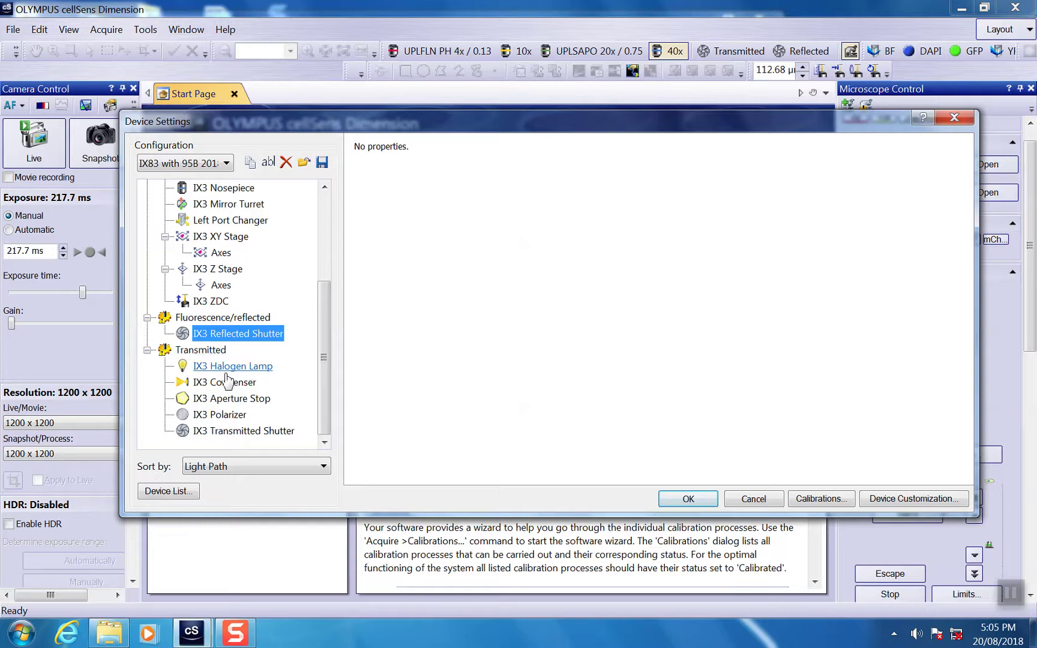
pyautogui.click(226, 369)
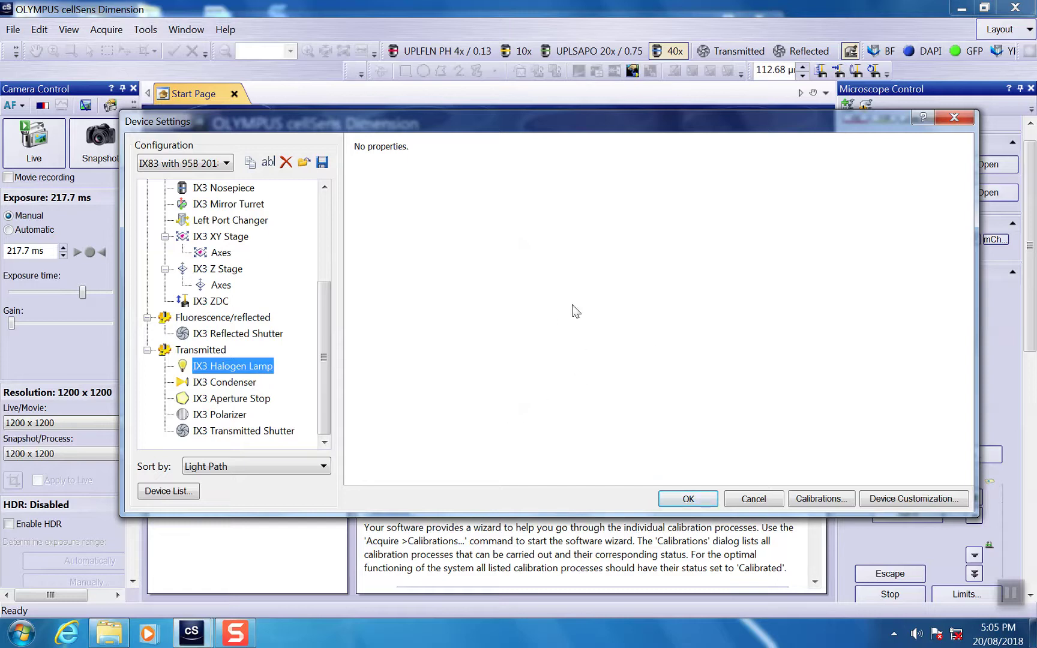
pyautogui.click(210, 385)
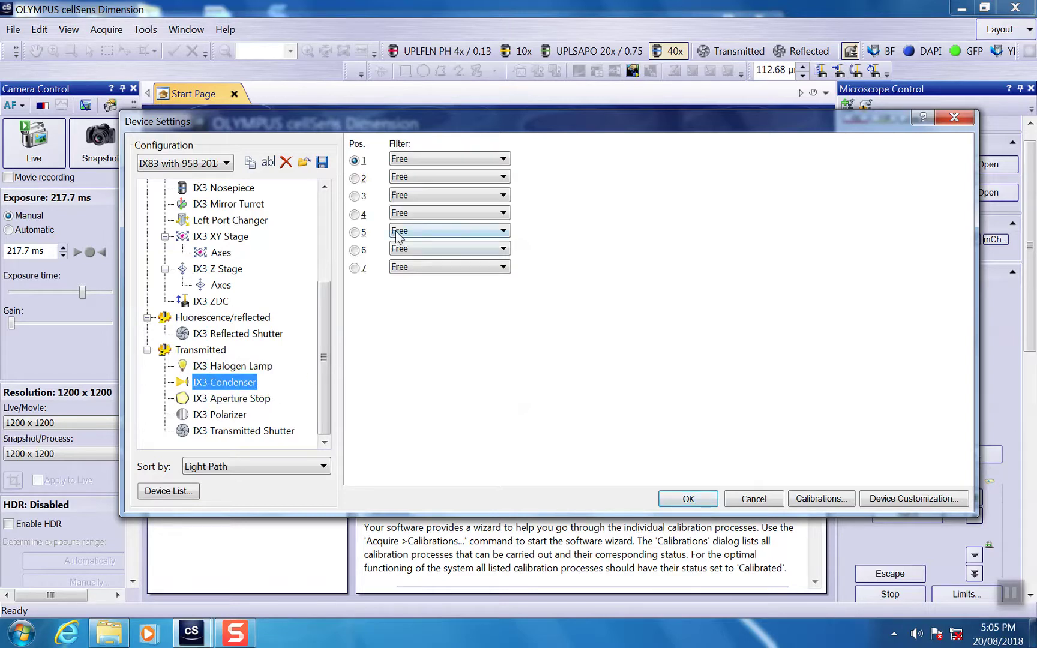
# - Browse the inserts available for condenser position 1, leaving it set to Free
pyautogui.click(504, 159)
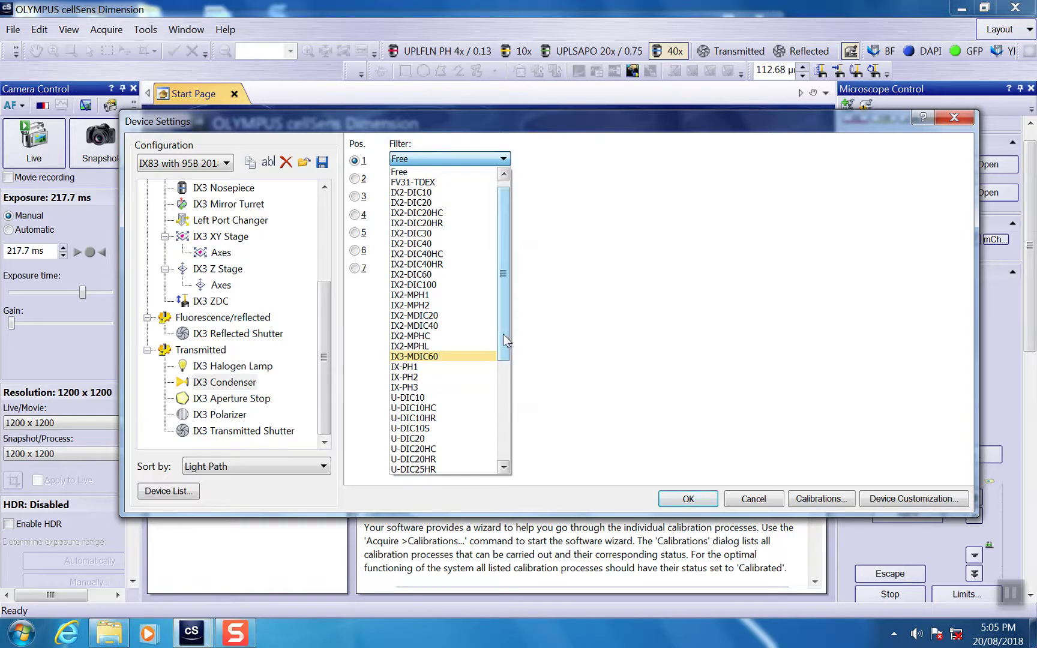
pyautogui.scroll(-6, 503, 334)
pyautogui.scroll(4, 505, 339)
pyautogui.scroll(2, 506, 338)
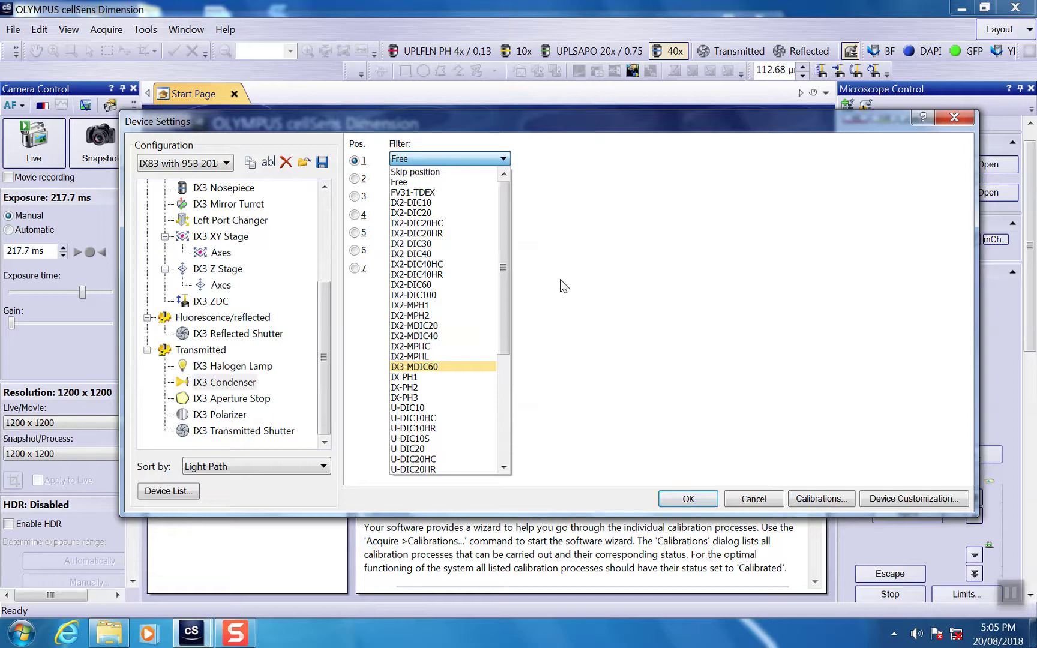
pyautogui.click(422, 160)
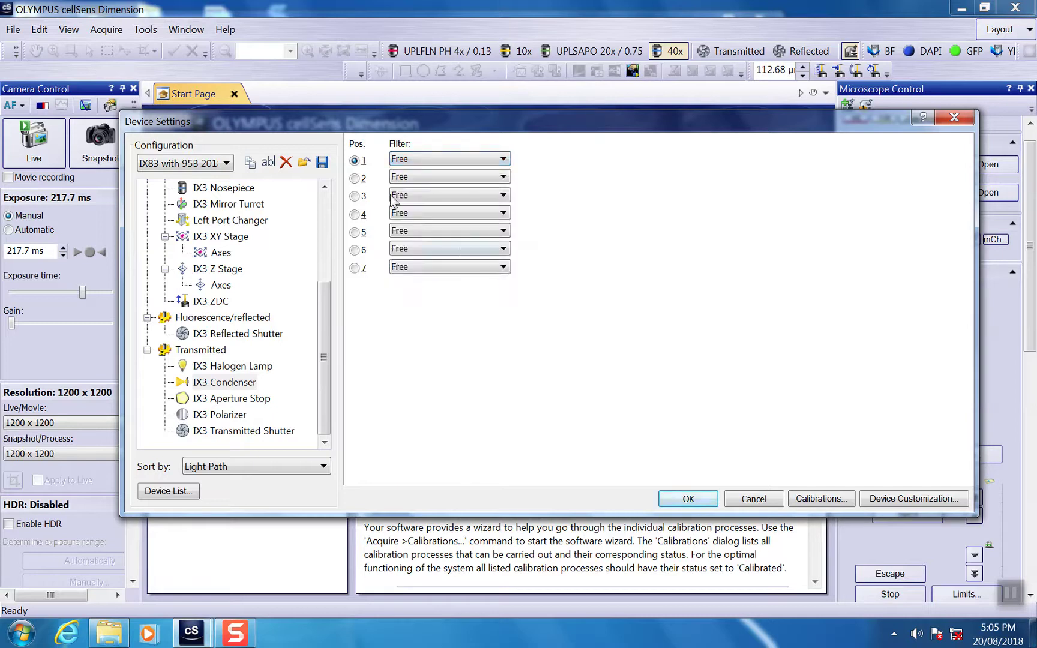
pyautogui.click(421, 159)
pyautogui.click(598, 204)
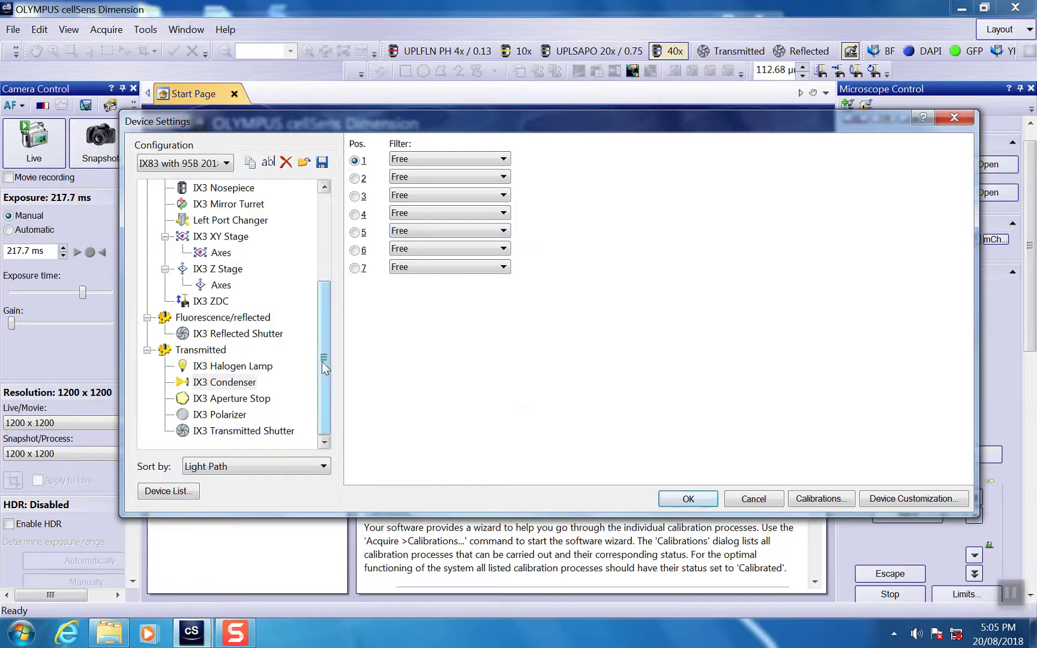
# - View IX3 Aperture Stop and IX3 Polarizer, then bring the device tree back to the top
pyautogui.click(226, 401)
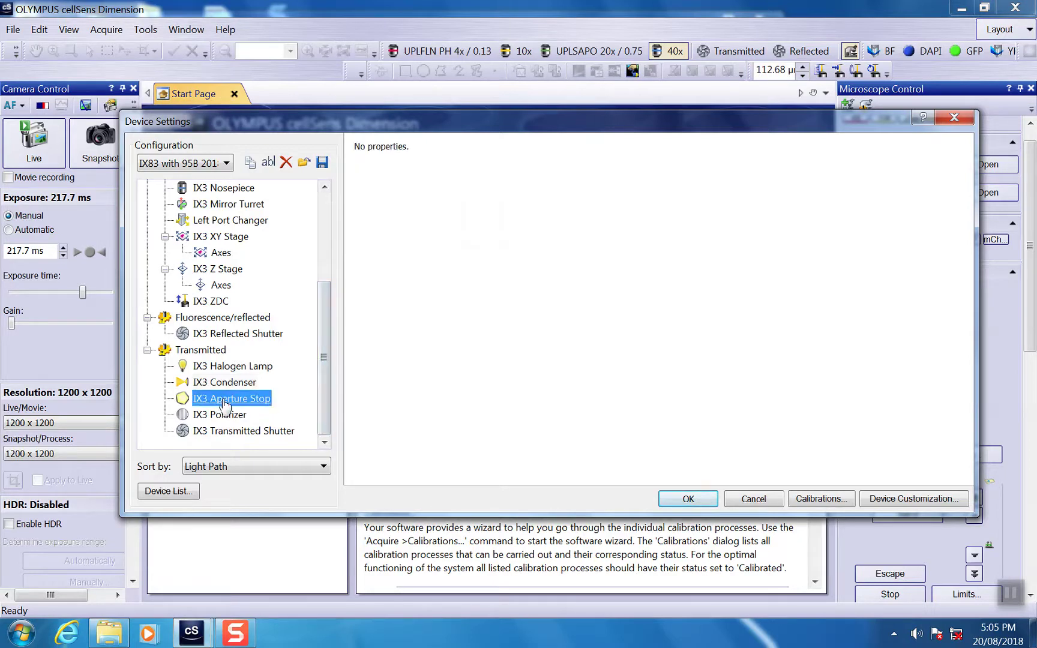
pyautogui.click(245, 418)
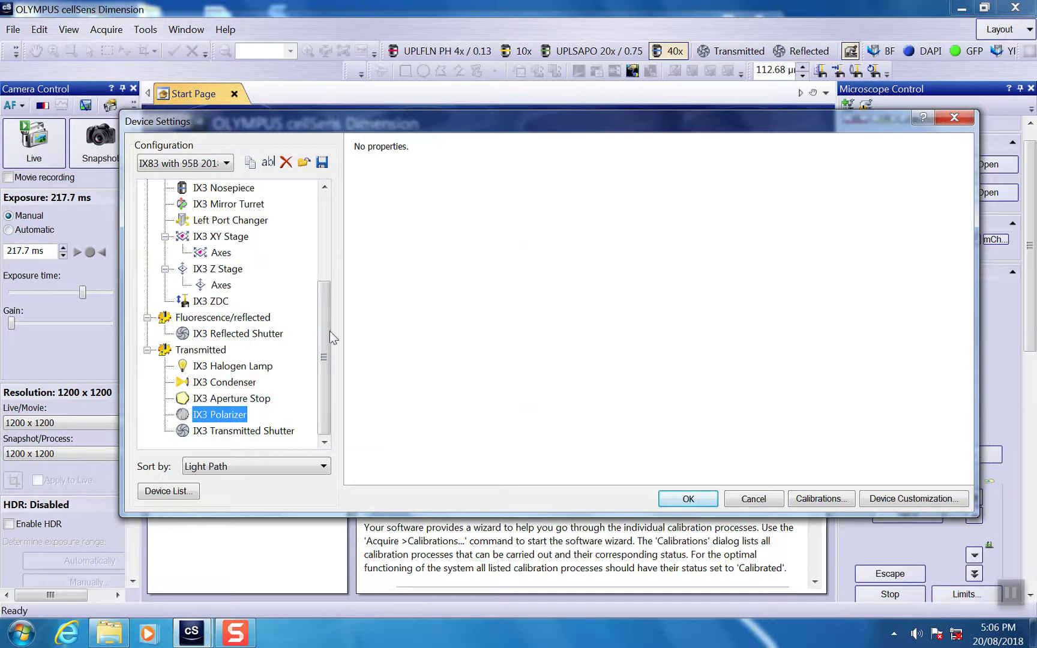
pyautogui.moveTo(325, 357); pyautogui.dragTo(324, 226)
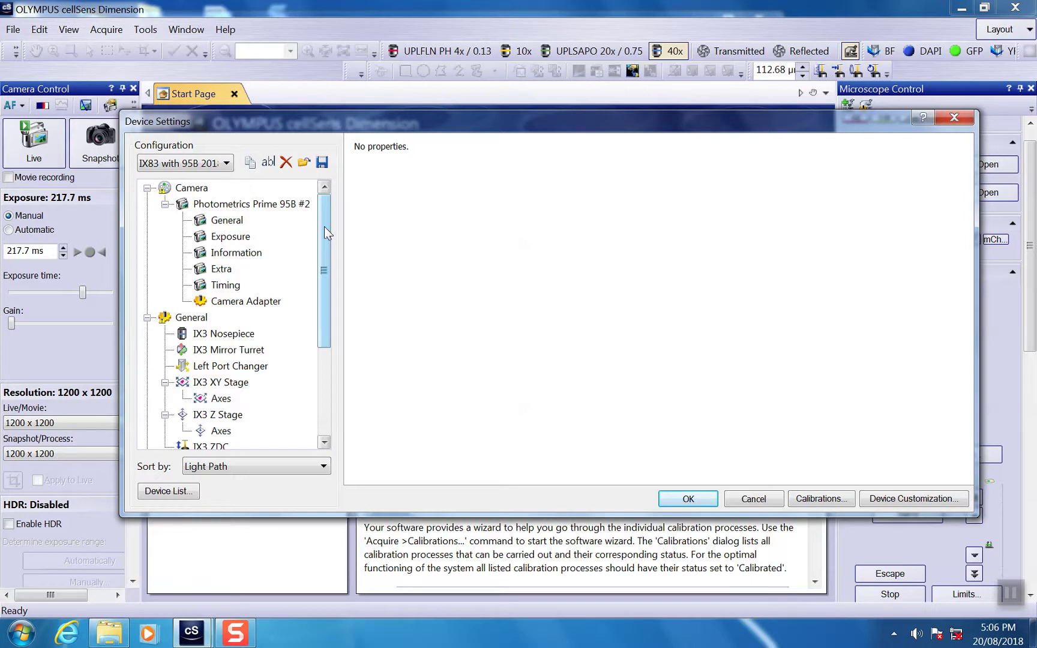